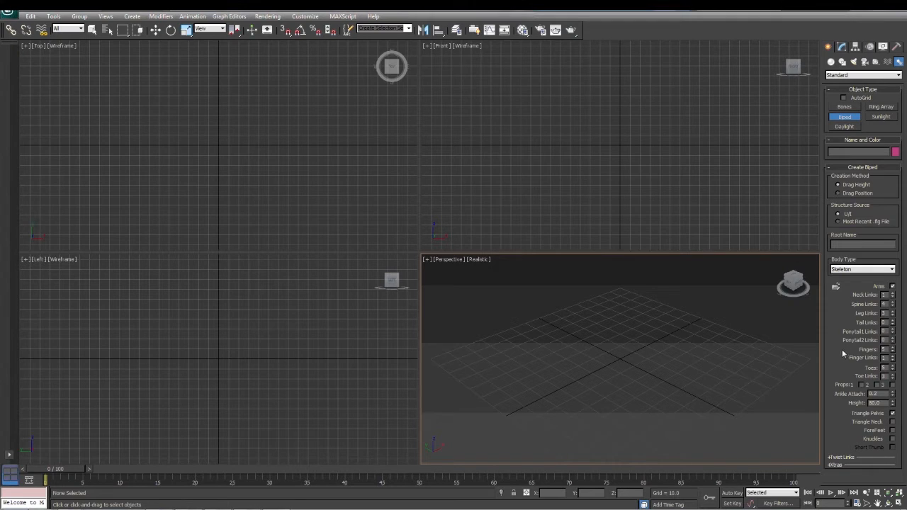
Create a biped about 47.5 units tall in the Top viewport and set its body type to Classic
left_click_drag(186, 142, 202, 95)
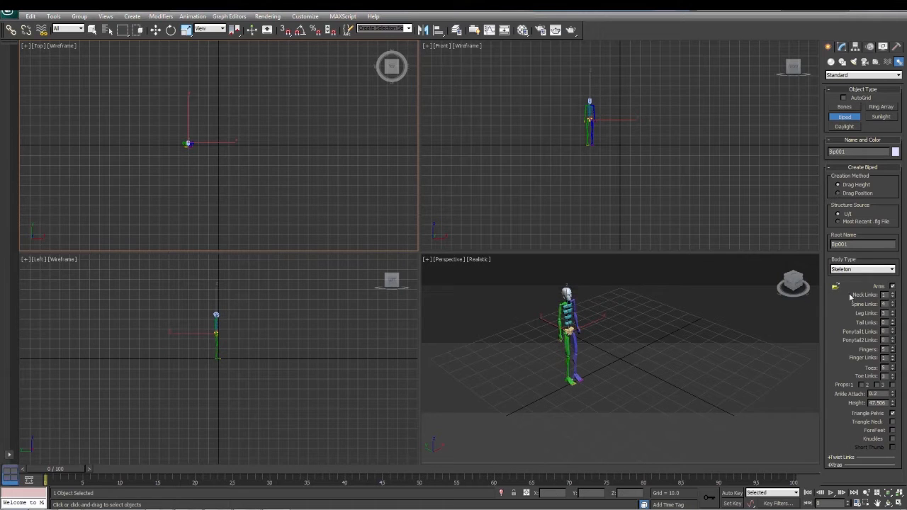
left_click(850, 269)
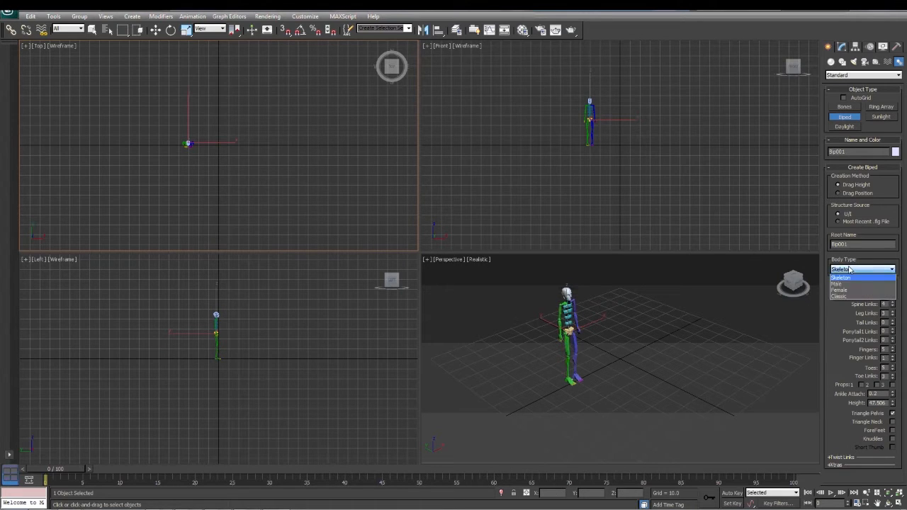
left_click(843, 296)
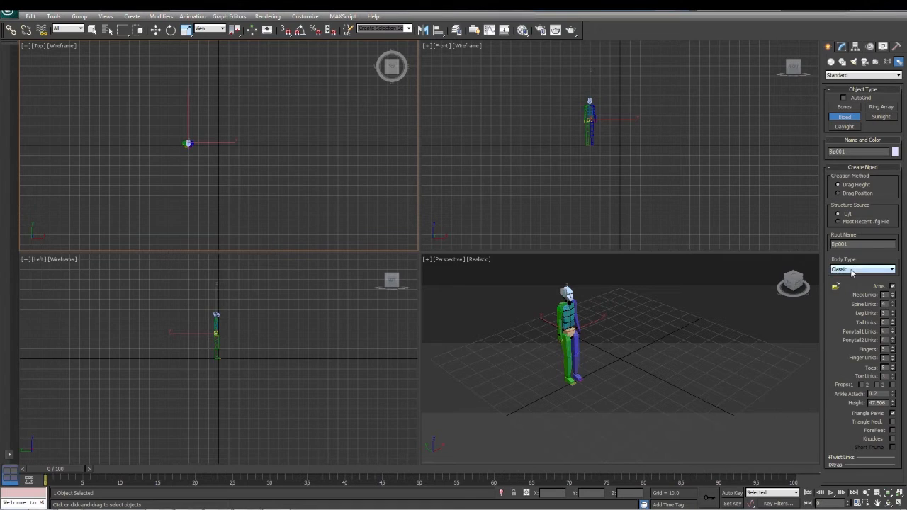
middle_click_drag(662, 366, 605, 359)
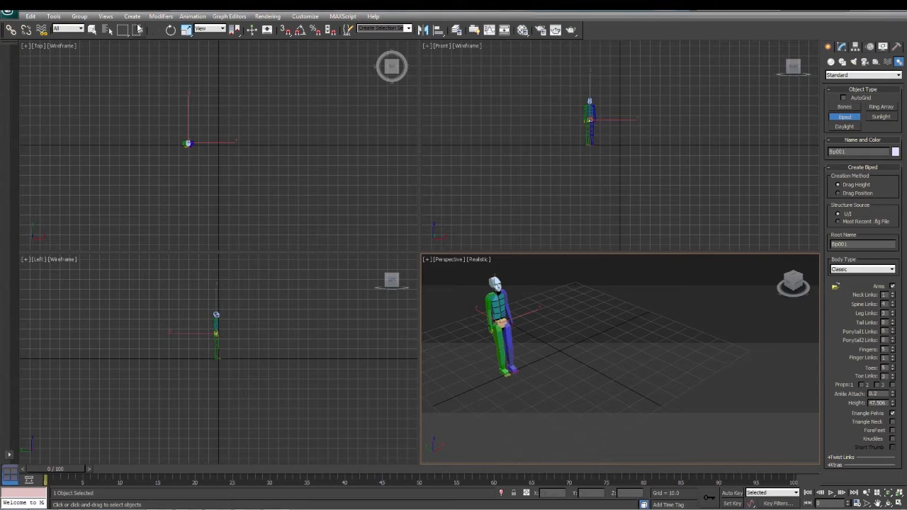
Select the biped's right thigh and try rotating the leg
left_click(92, 31)
left_click(505, 350)
left_click(499, 343)
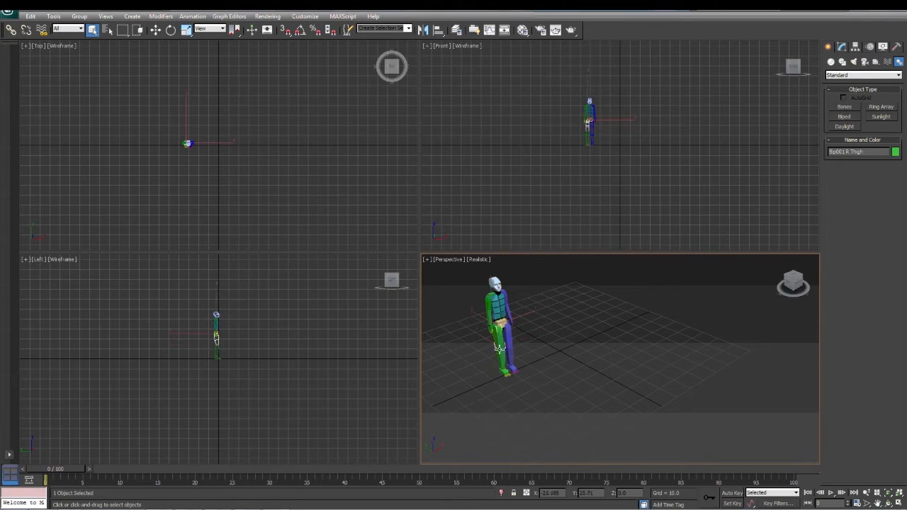
left_click(171, 30)
left_click_drag(224, 357, 216, 343)
left_click(92, 29)
key("q")
Turn on Auto Key and nudge the right thigh at frame 0 to record its starting pose
left_click(731, 496)
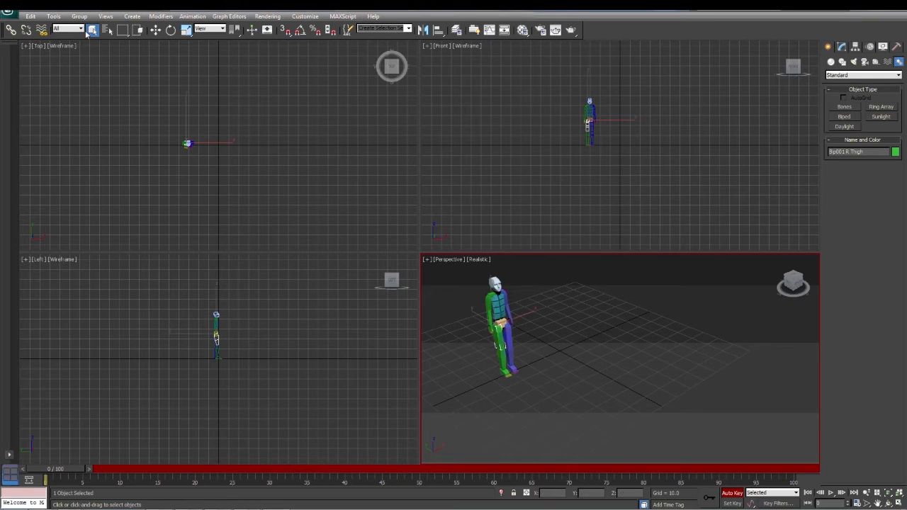
left_click(155, 30)
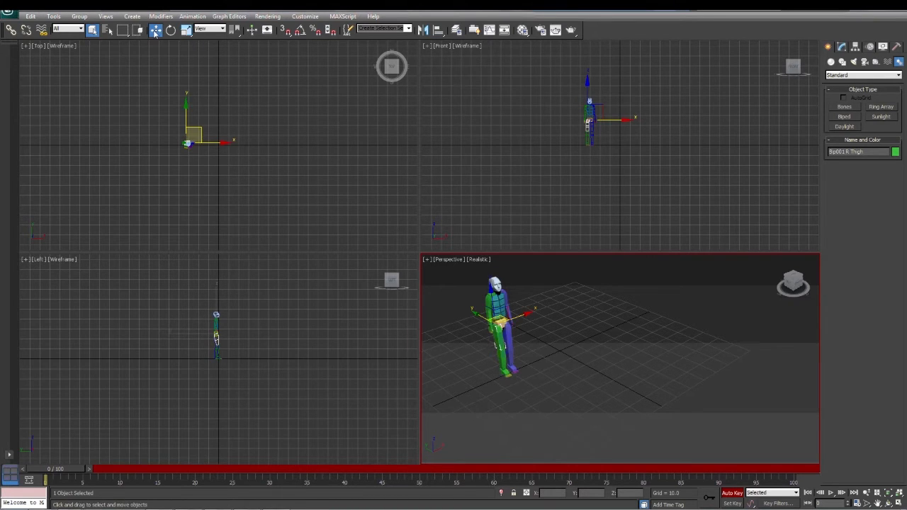
left_click_drag(482, 314, 482, 316)
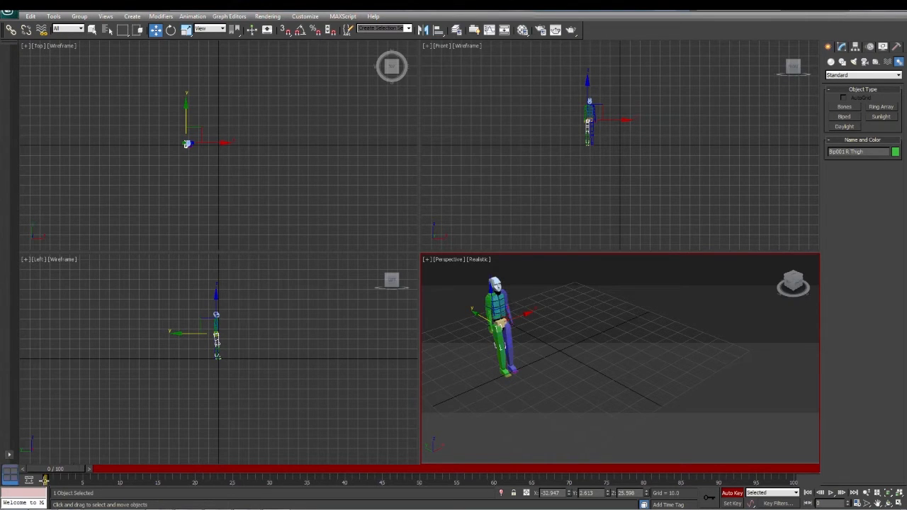
At frame 5, rotate the right thigh to about 43 degrees on Y so the leg swings forward
left_click_drag(56, 473, 91, 474)
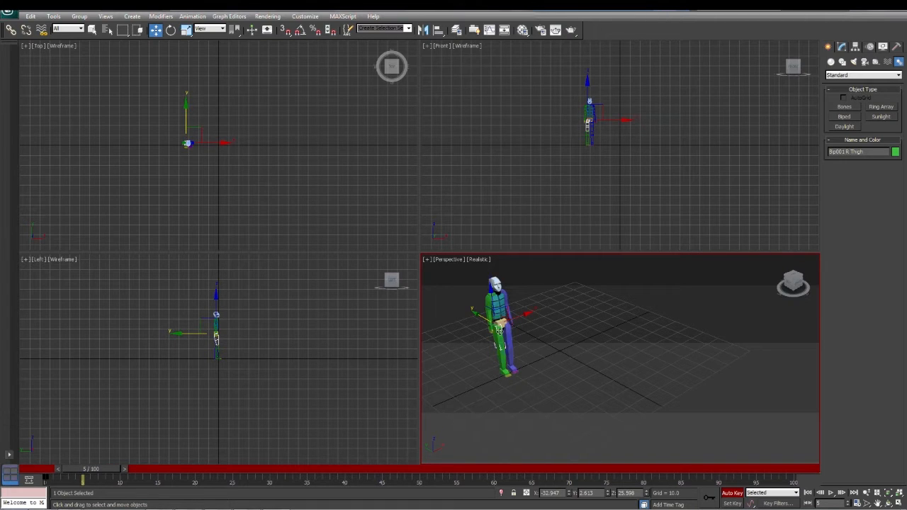
left_click(170, 29)
left_click_drag(514, 328, 526, 375)
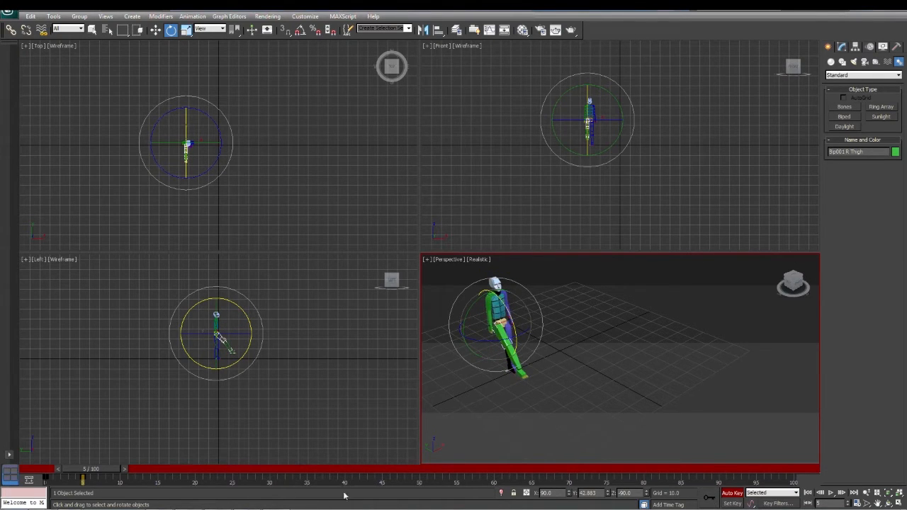
At frame 10, rotate the right thigh back to about 84 degrees on Y and turn off Auto Key
left_click_drag(111, 468, 146, 468)
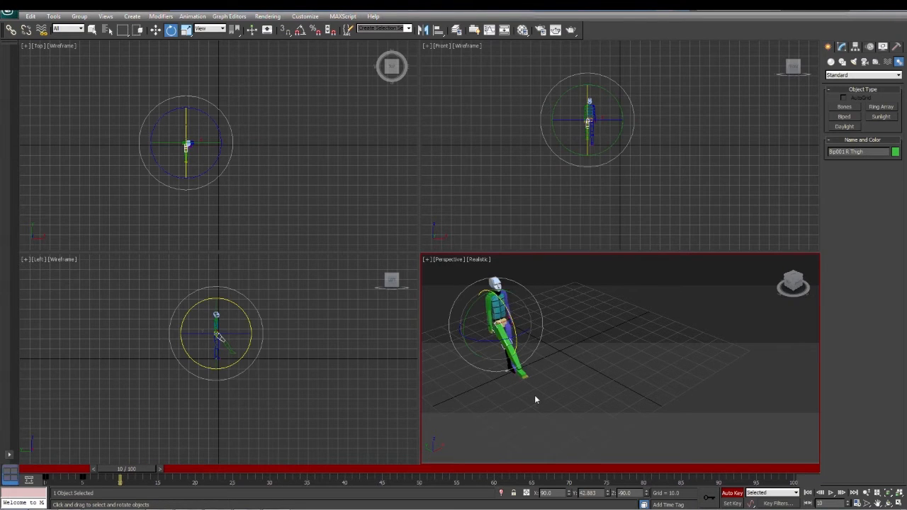
left_click_drag(219, 337, 235, 342)
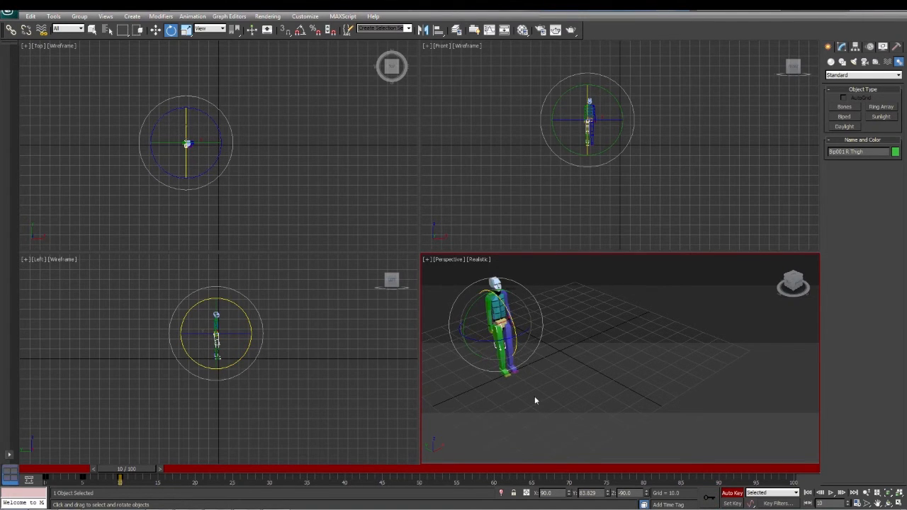
left_click(729, 493)
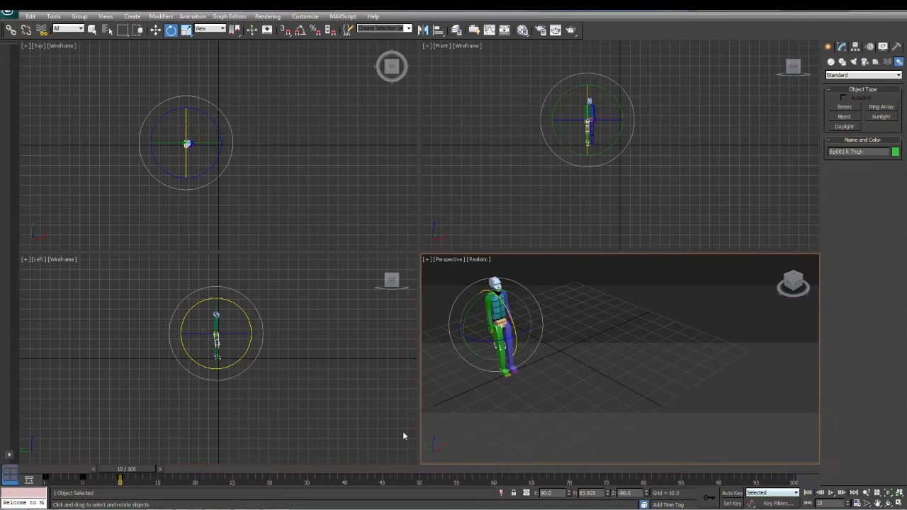
Play the leg animation from frame 0 and stop it after checking the swing
left_click_drag(144, 469, 52, 476)
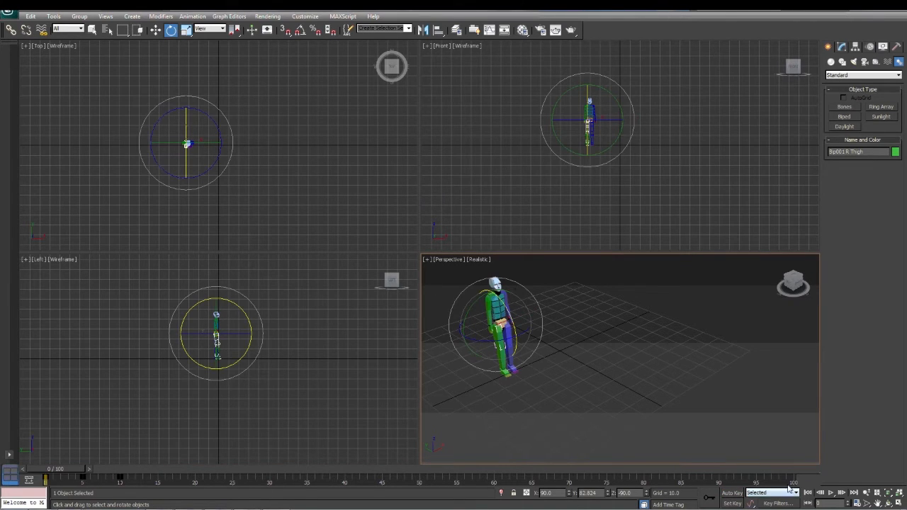
left_click(833, 493)
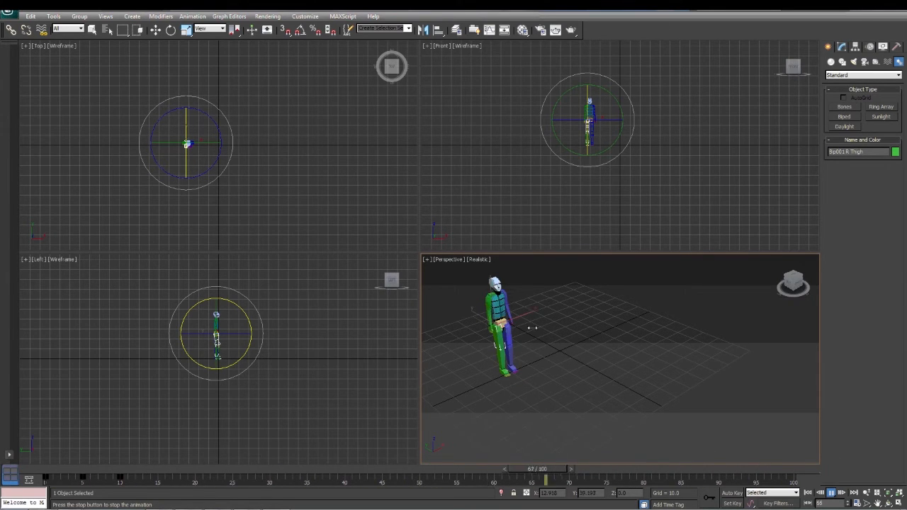
left_click(832, 496)
key("e")
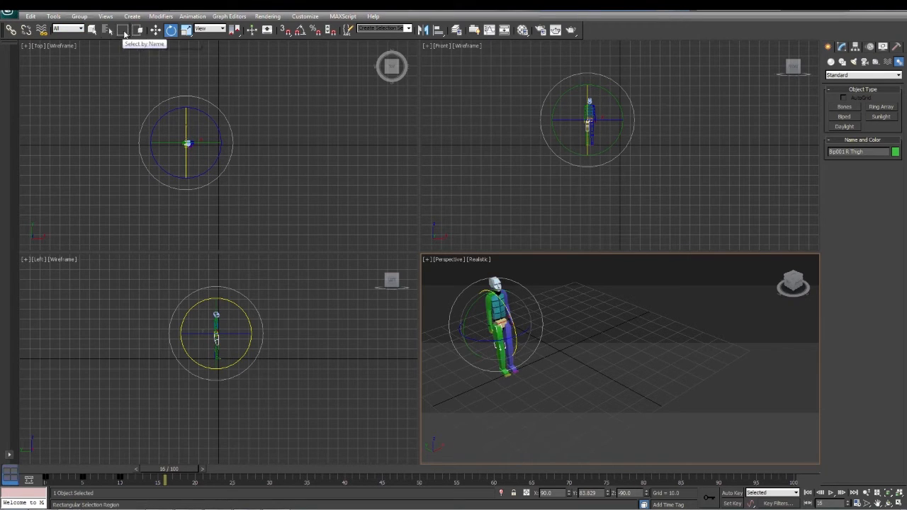
Delete the whole biped and create a new one about 58 units tall in the Top viewport
key("ctrl+a")
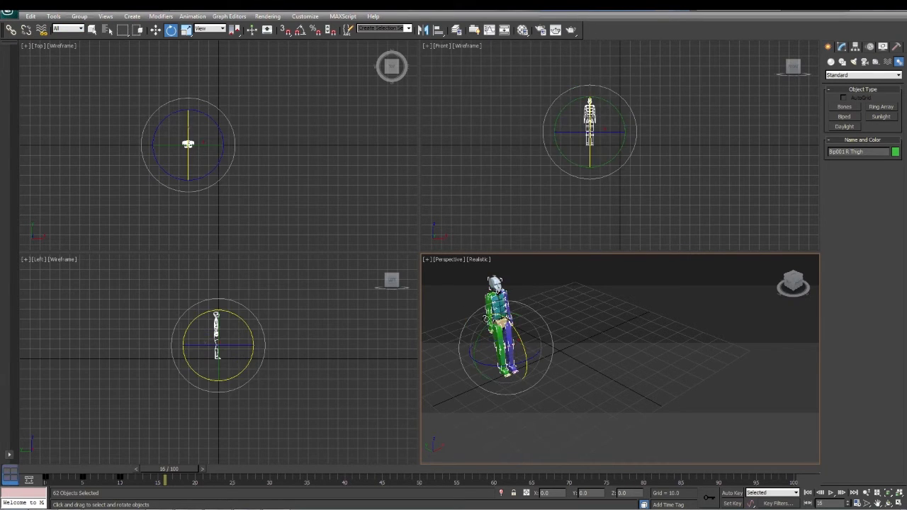
key("Delete")
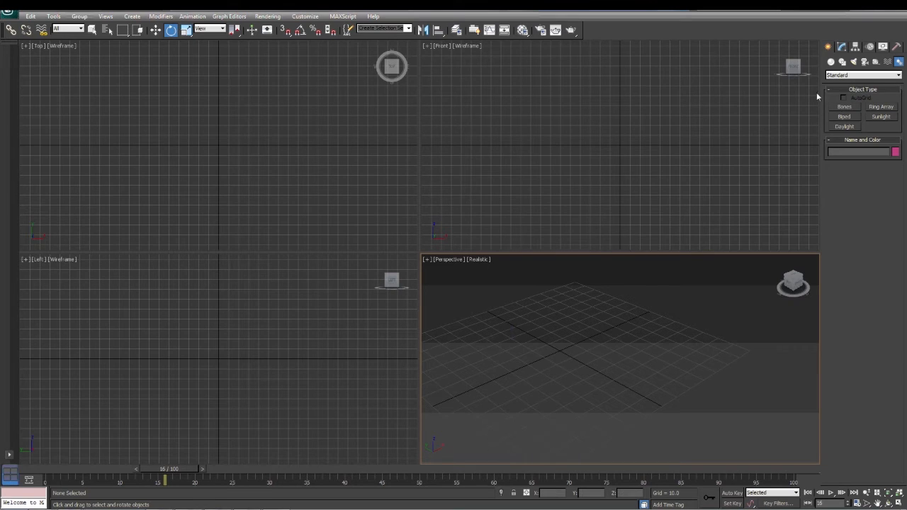
left_click(844, 117)
left_click_drag(131, 142, 137, 83)
middle_click_drag(525, 350, 548, 334)
scroll(585, 347, "down", 5)
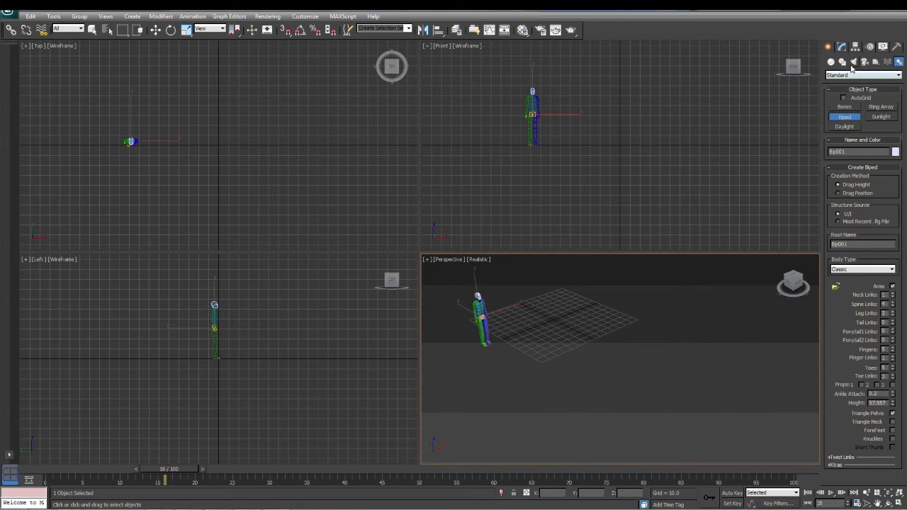
Enable Footstep Mode for the new biped in its motion settings and choose the Walk gait
key("e")
left_click(870, 47)
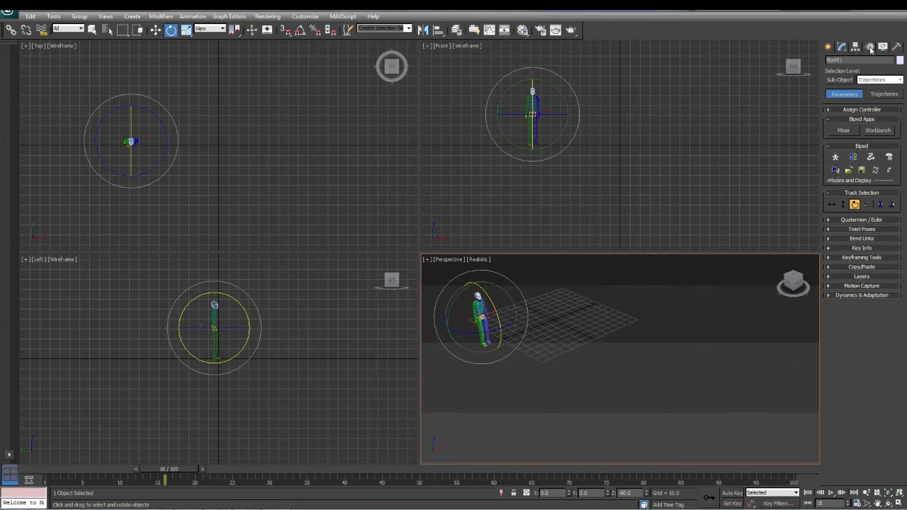
left_click(92, 29)
left_click(853, 157)
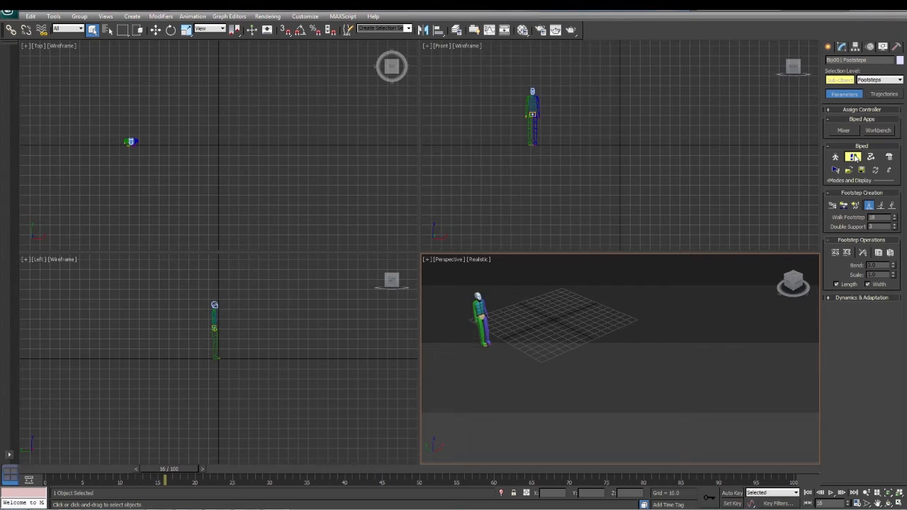
left_click(891, 205)
left_click(869, 206)
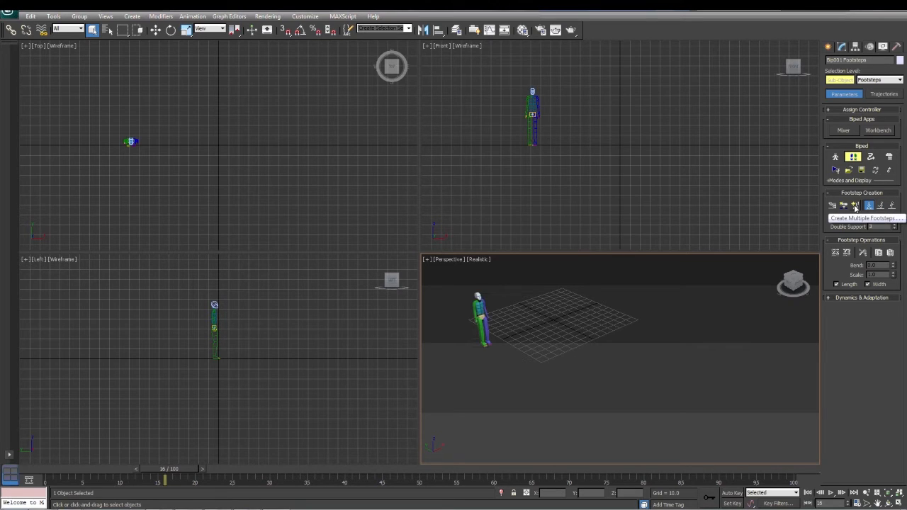
Create 11 walking footsteps starting with the left foot at the current frame and generate keys for the inactive footsteps
left_click(855, 206)
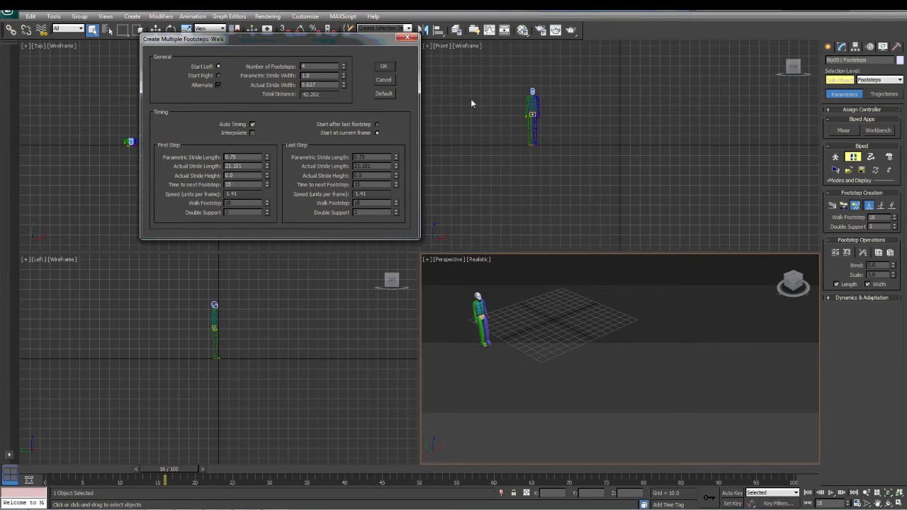
left_click_drag(328, 48, 506, 125)
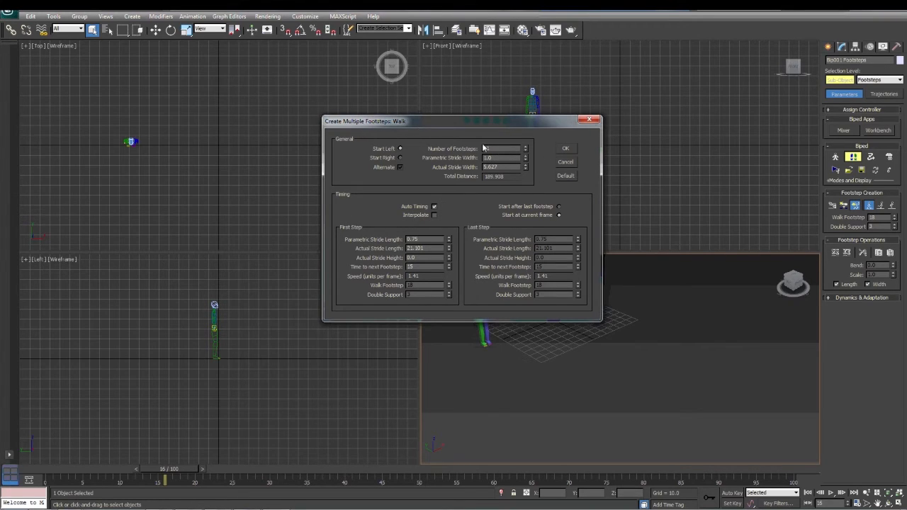
left_click(567, 150)
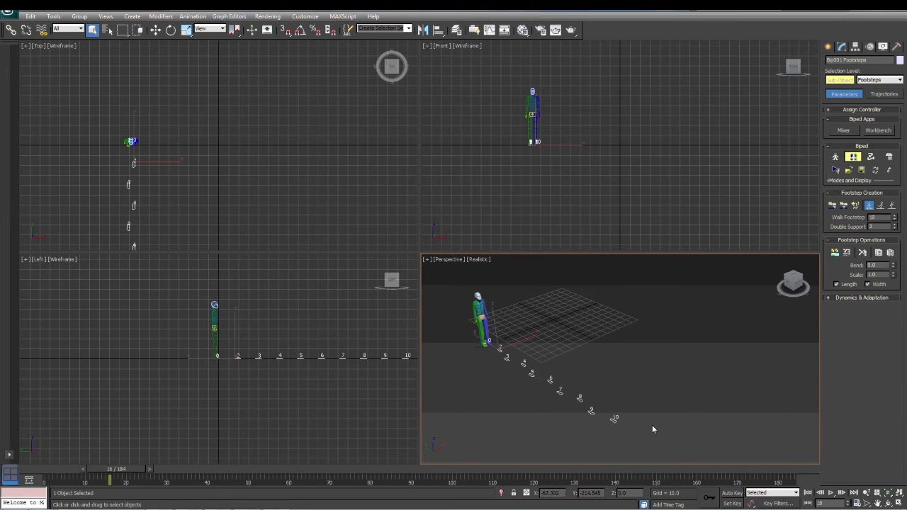
left_click(835, 253)
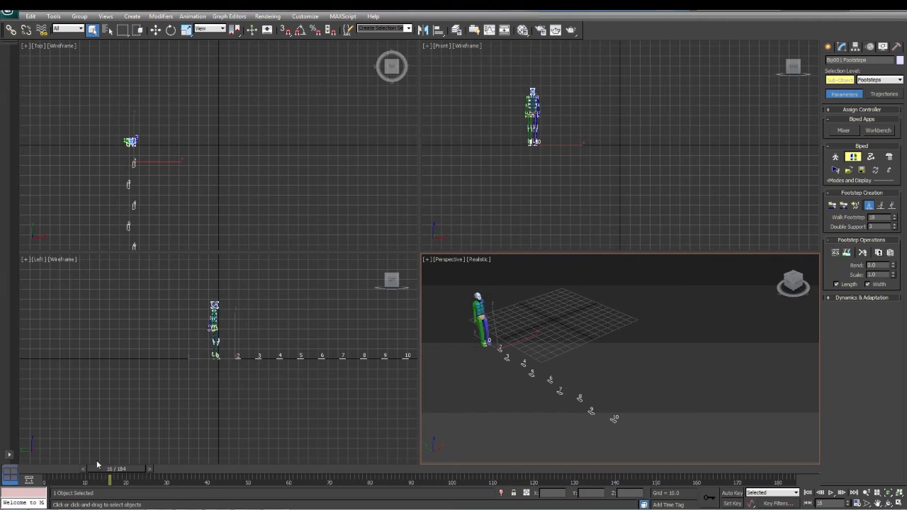
Play the walk animation from frame 0, stop it and return to frame 0
left_click_drag(115, 472, 44, 476)
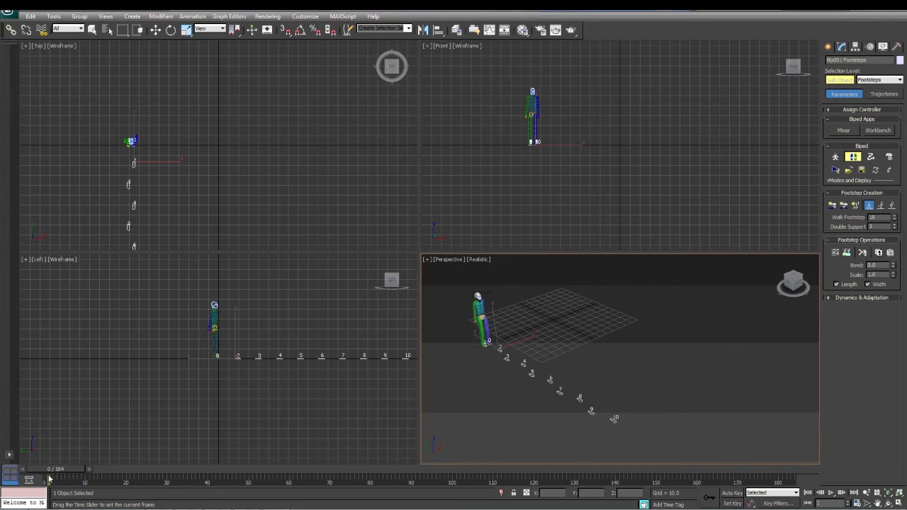
key("q")
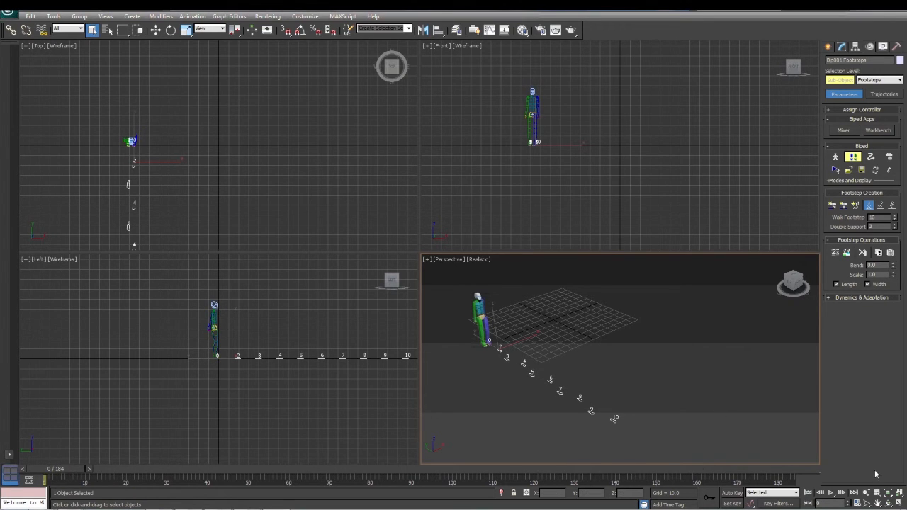
left_click(832, 493)
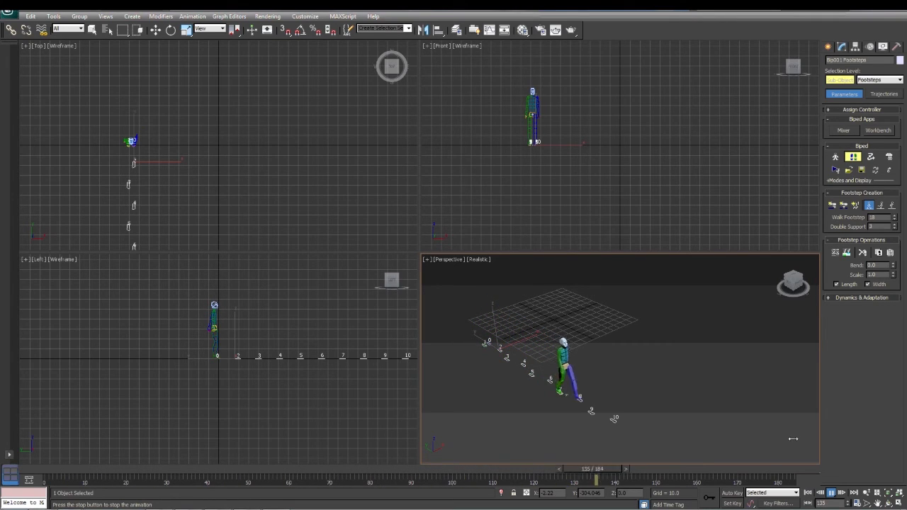
left_click(831, 492)
left_click_drag(213, 471, 62, 473)
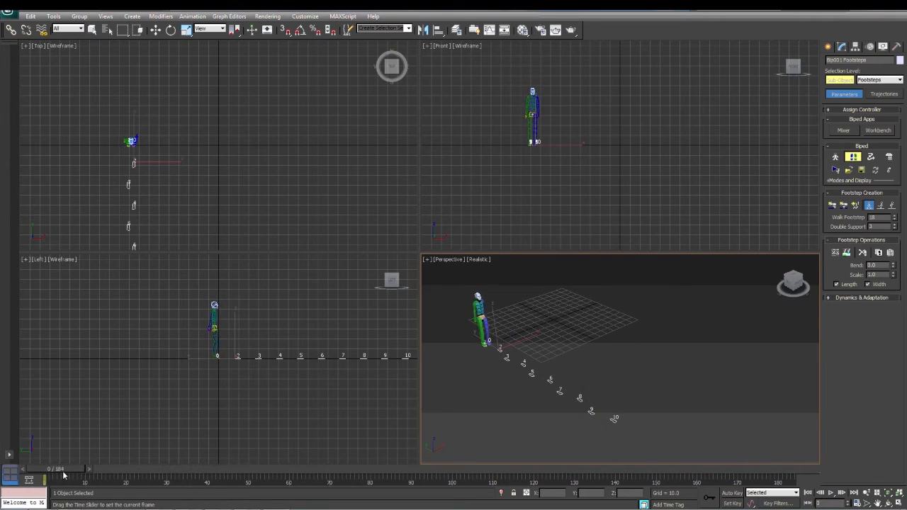
Move footstep 10 sideways in the positive X direction to about X -55.8
left_click(155, 31)
left_click(580, 399)
left_click(614, 419)
mouse_move(627, 411)
left_mouse_down()
mouse_move(638, 406)
mouse_move(610, 404)
mouse_move(622, 407)
left_mouse_up()
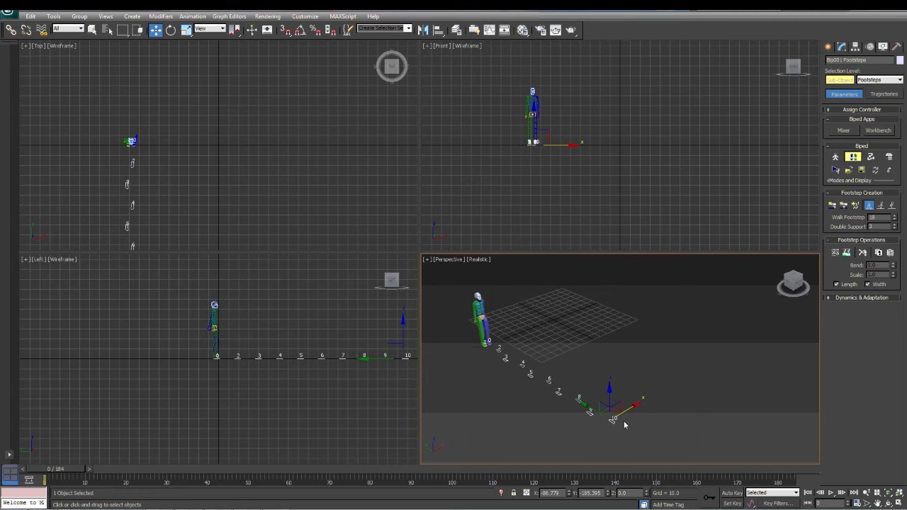
left_click_drag(630, 408, 656, 390)
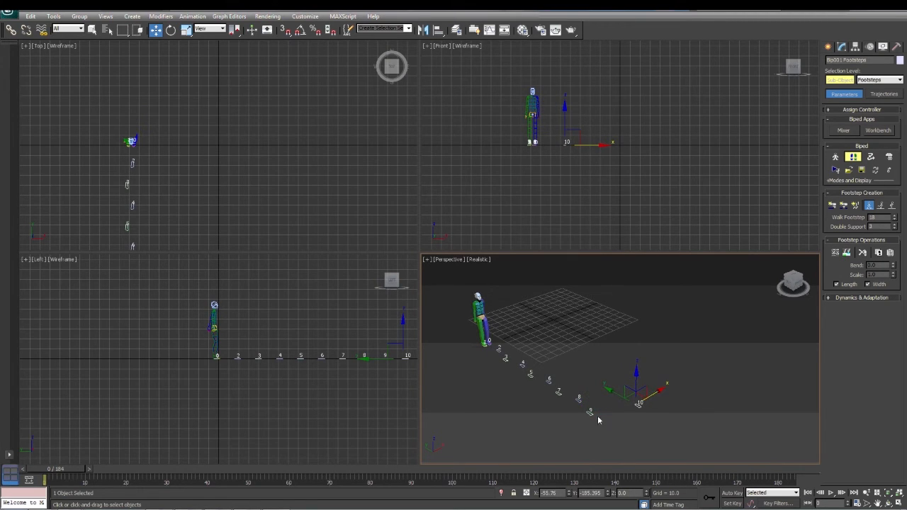
Shift footsteps 9 and 7 in negative X and footsteps 8 and 6 in positive X, footstep 6 to about X -76.4, and preview the walk
left_click(589, 413)
mouse_move(603, 405)
left_mouse_down()
mouse_move(584, 415)
mouse_move(593, 391)
left_mouse_up()
left_click_drag(607, 381, 567, 388)
left_click(556, 390)
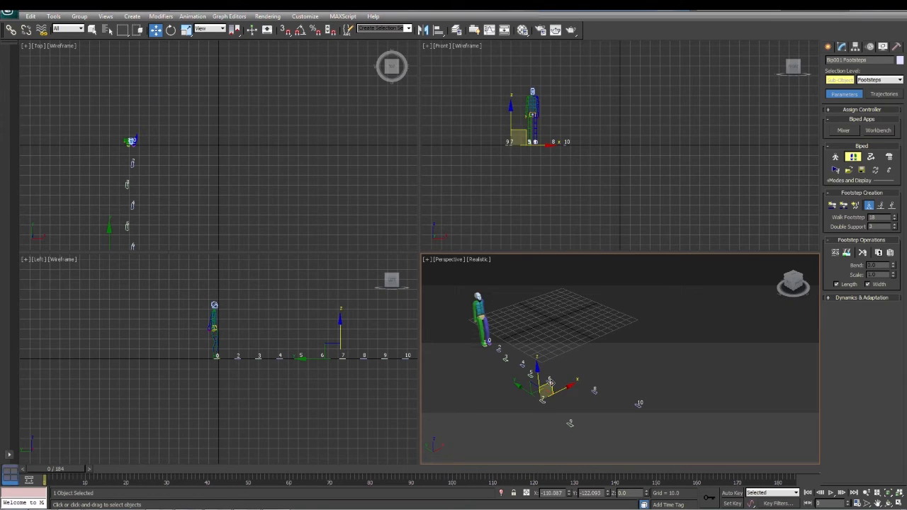
left_click(549, 380)
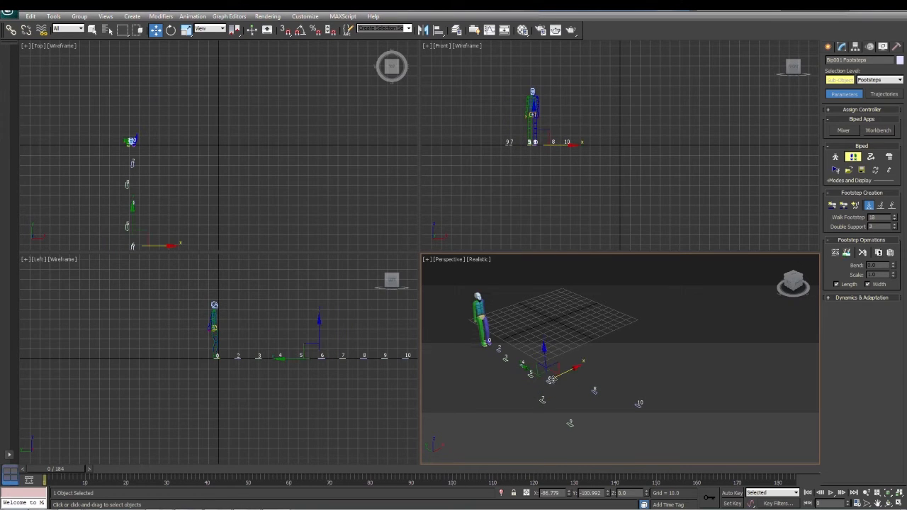
left_click_drag(564, 373, 573, 372)
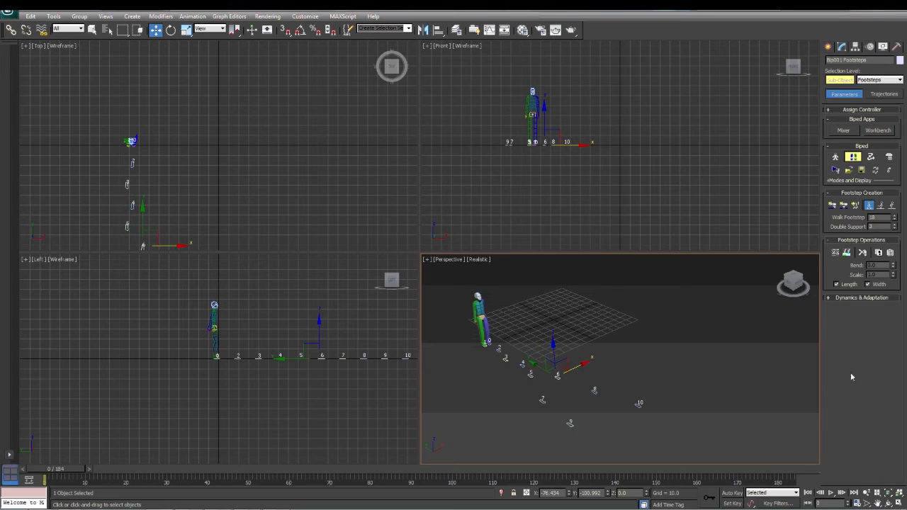
left_click(831, 494)
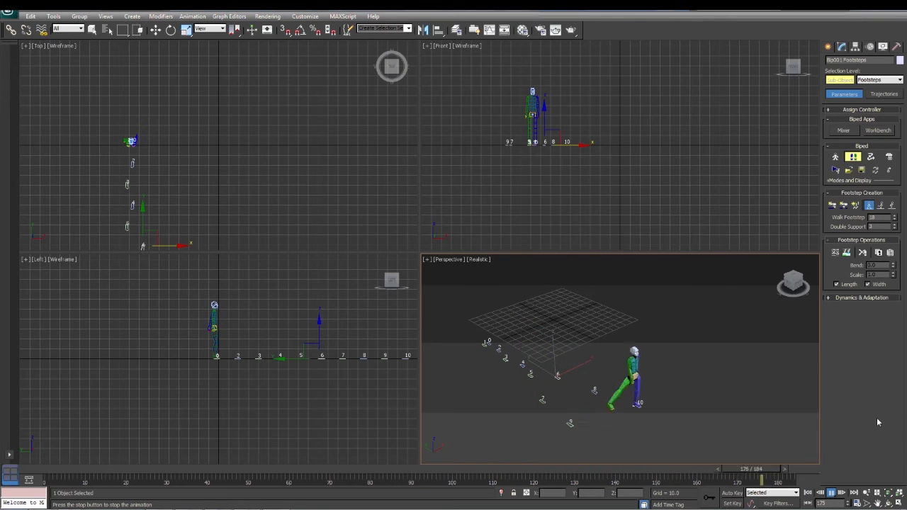
left_click(831, 493)
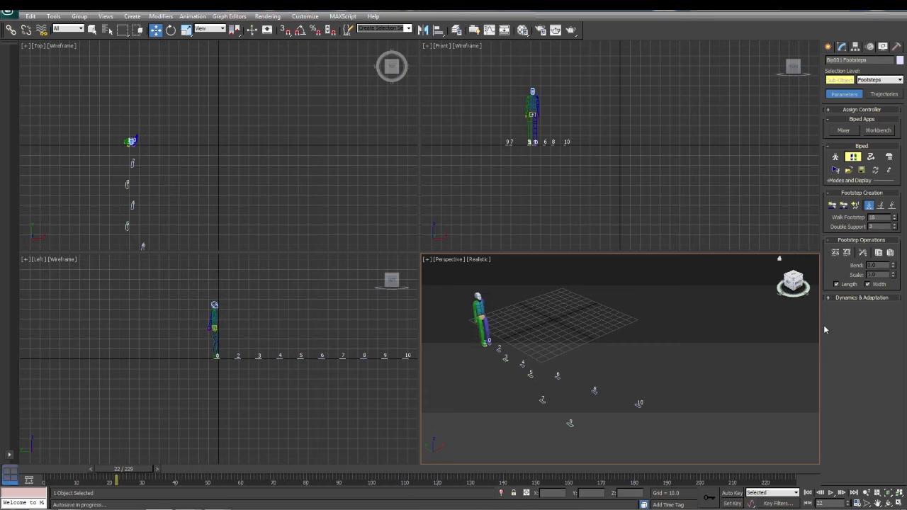
Append six footsteps, 11 to 16, by hand beyond footstep 10, alternating left and right feet to extend the walking path
left_click(832, 207)
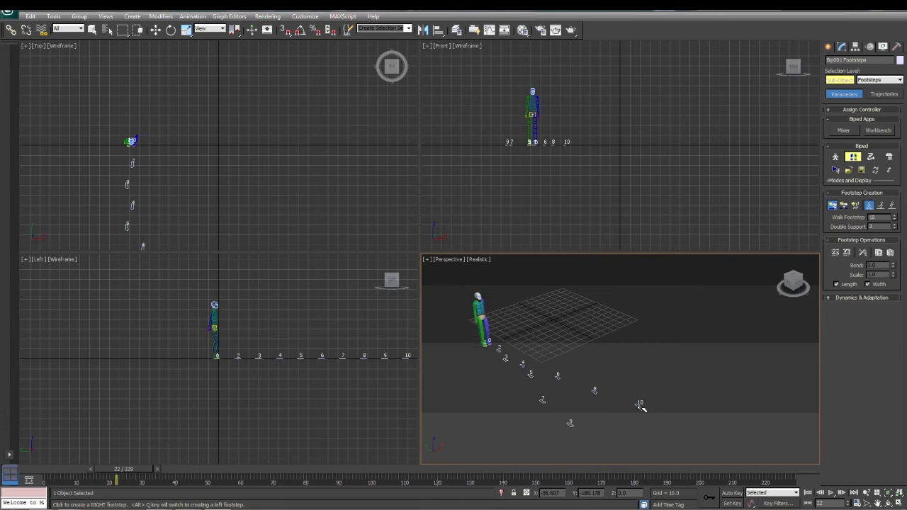
left_click(604, 449)
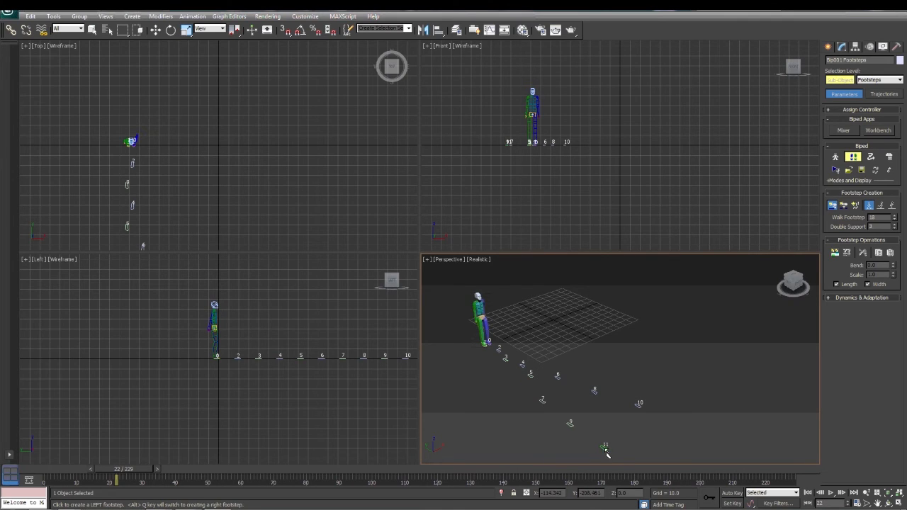
left_click(653, 428)
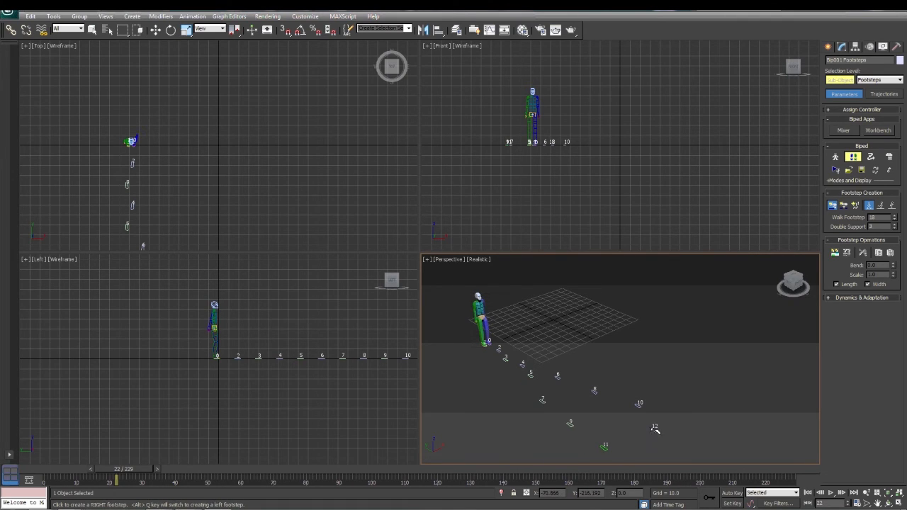
left_click(639, 449)
middle_click_drag(684, 463, 603, 417)
left_click(597, 405)
left_click(601, 422)
left_click(627, 427)
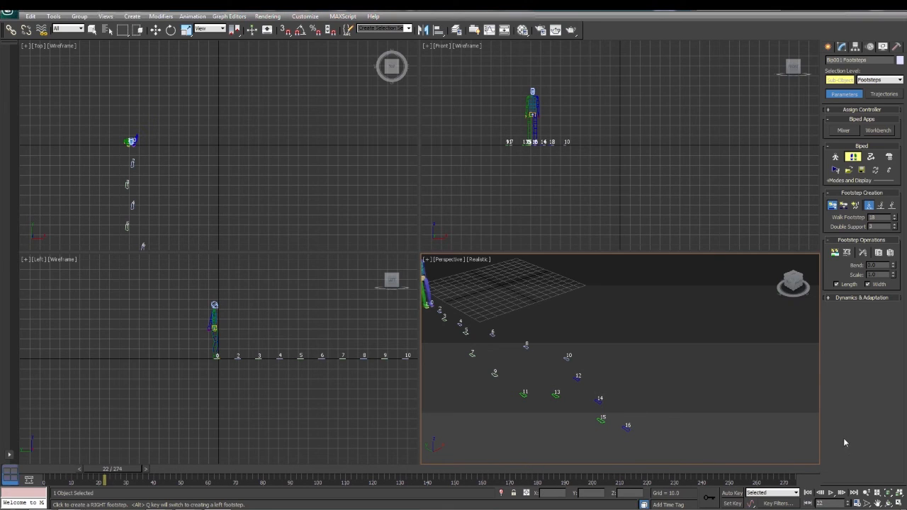
Play the walk animation to check the extended path, stop it and return to frame 0
left_click(831, 493)
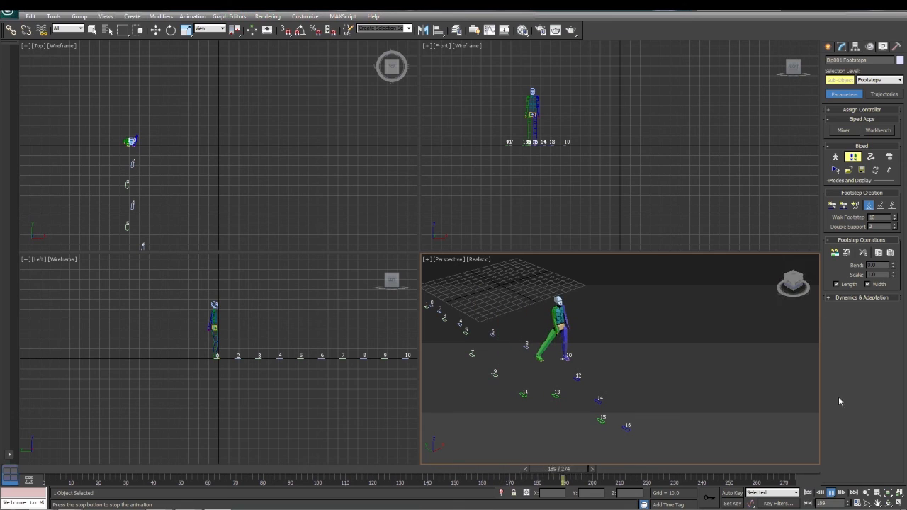
left_click(833, 493)
left_click_drag(629, 469, 56, 473)
Generate keys for the inactive footsteps 11 to 16 and play the walk animation again
left_click(833, 205)
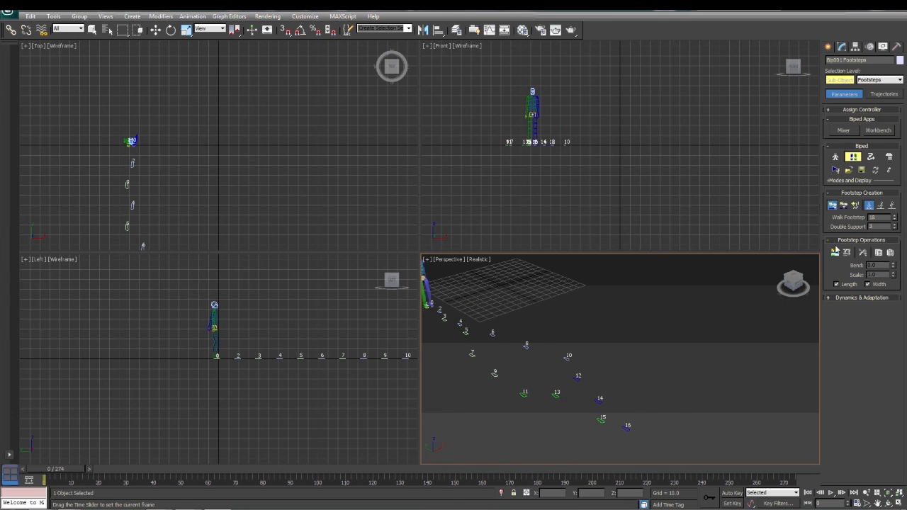
left_click(834, 253)
left_click(831, 494)
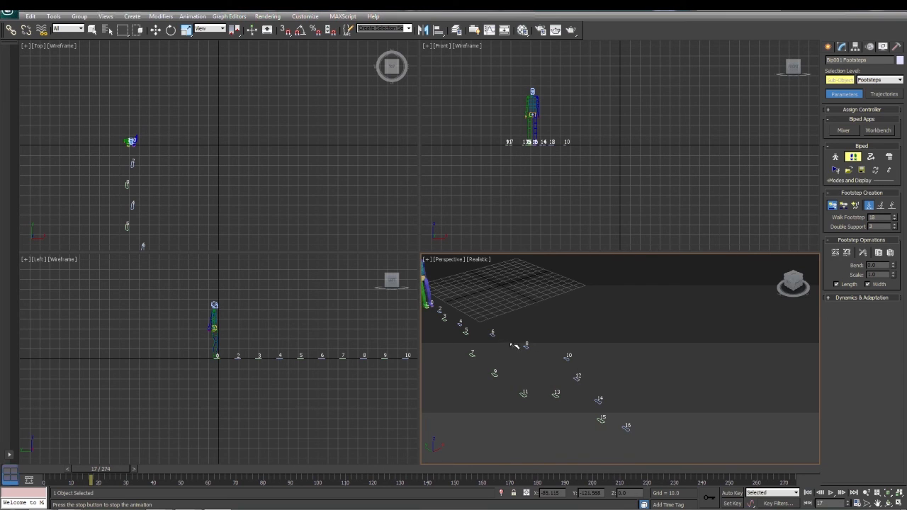
At frame 139, narrow the stride by moving footstep 8 in negative X and footstep 9 in positive X, and select footstep 11
left_click_drag(100, 473, 434, 489)
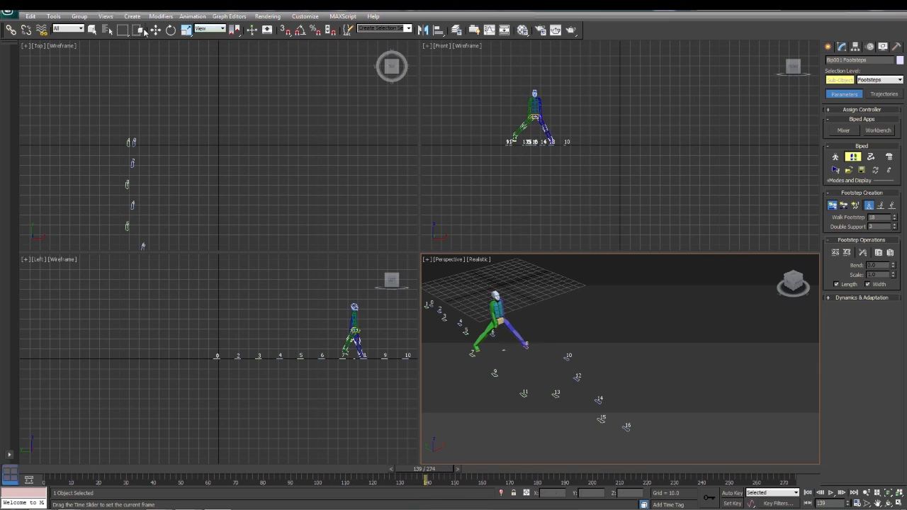
left_click(525, 345)
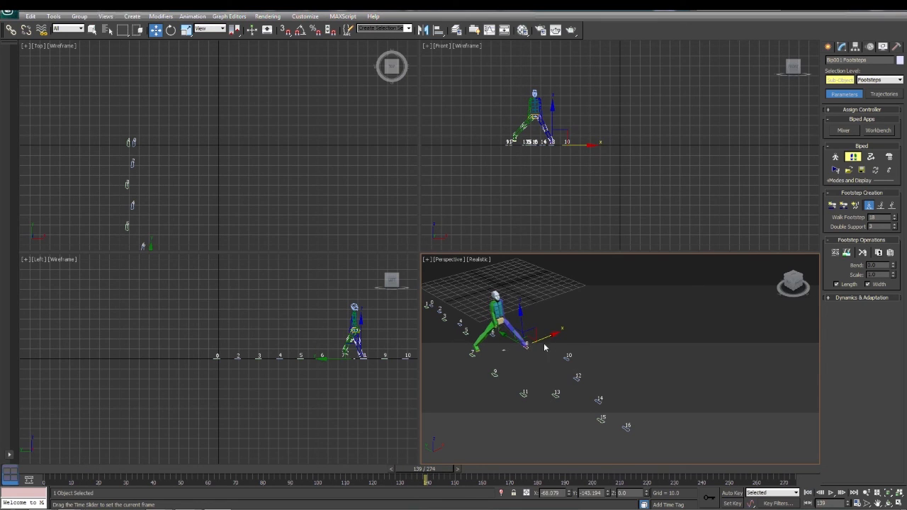
left_click_drag(550, 335, 495, 374)
left_click(493, 373)
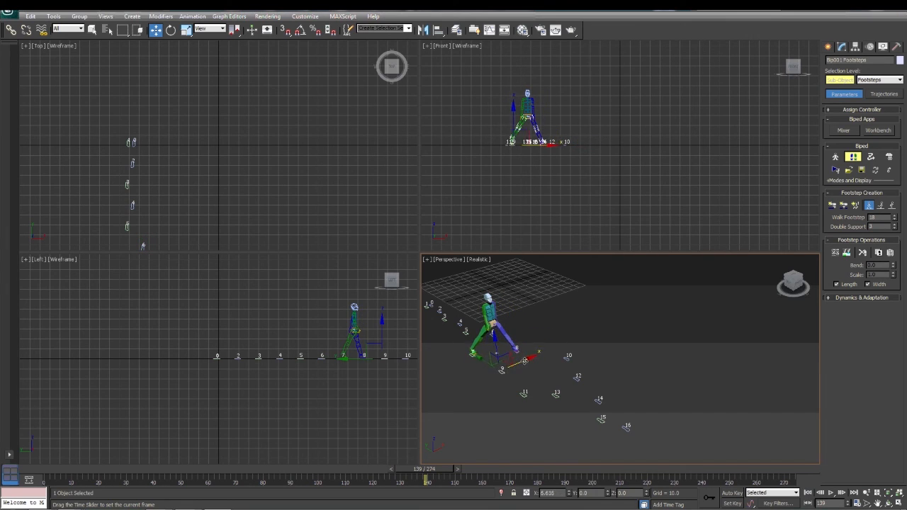
left_click(524, 394)
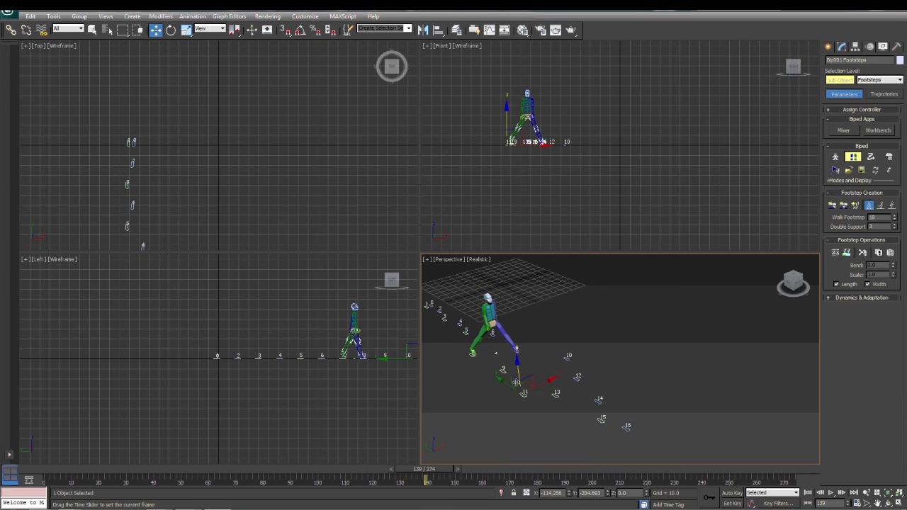